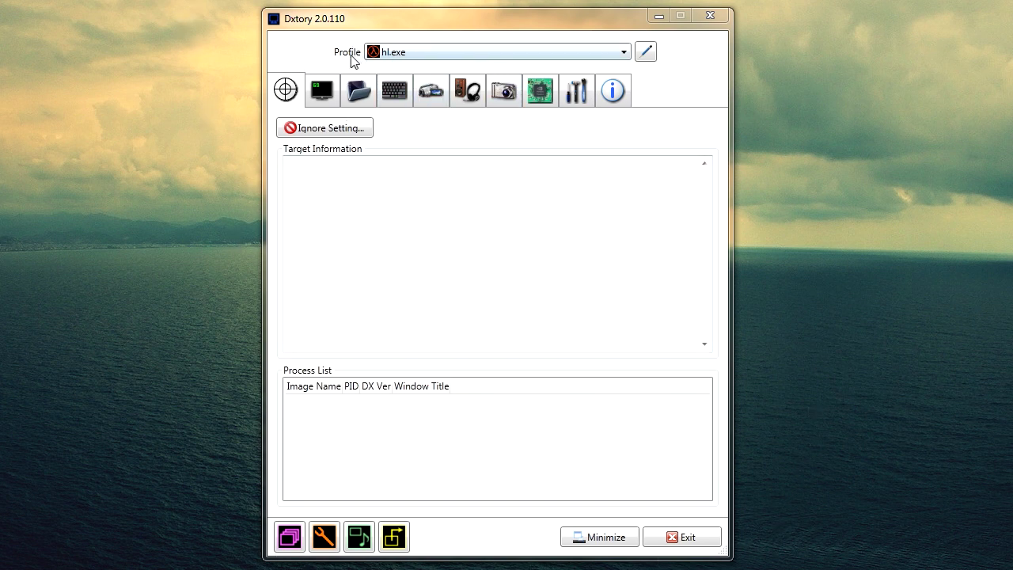
# Look through the available game profiles and the overlay and folder settings of the hl.exe profile
pyautogui.click(507, 53)
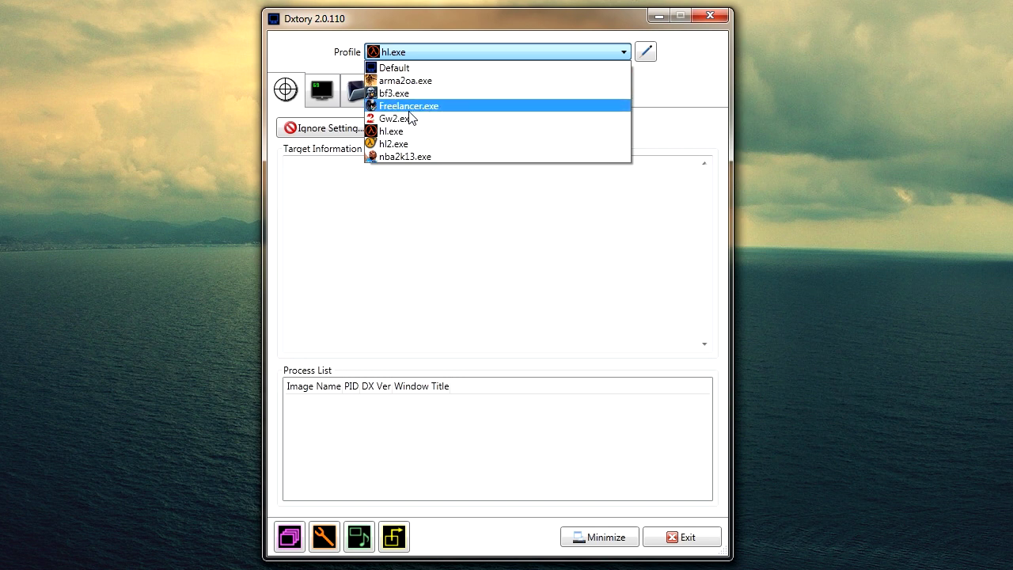
pyautogui.click(319, 49)
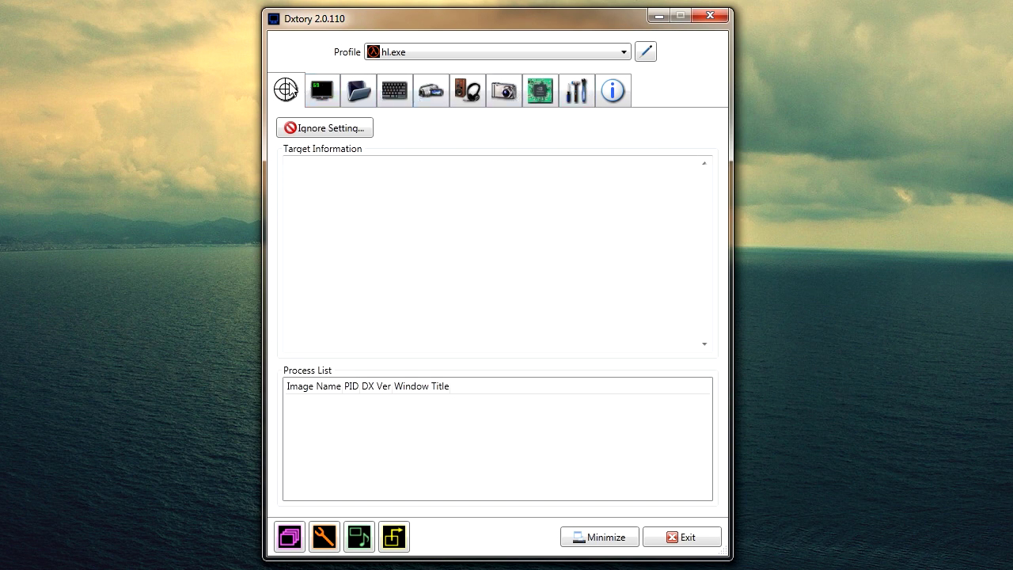
pyautogui.click(331, 93)
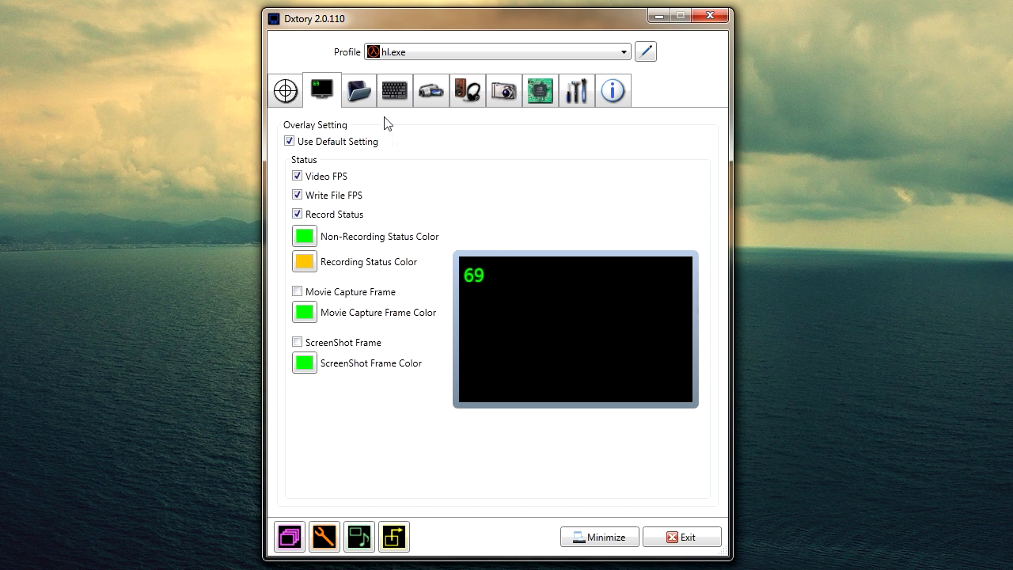
pyautogui.click(360, 99)
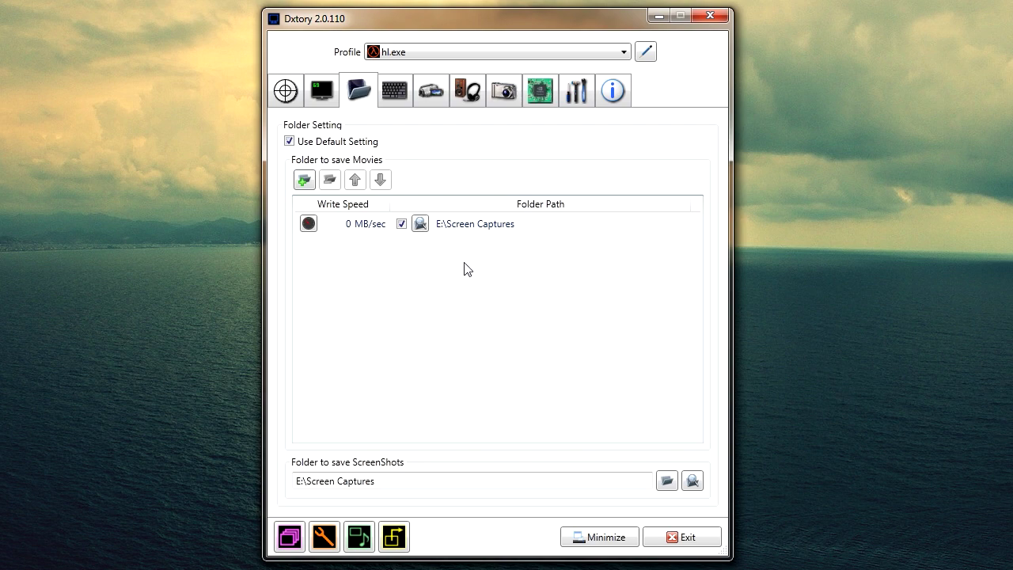
# Try to add another movie save folder by browsing Volume (E:) to the Games folder
pyautogui.click(303, 179)
pyautogui.moveTo(430, 203); pyautogui.dragTo(429, 270)
pyautogui.click(343, 391)
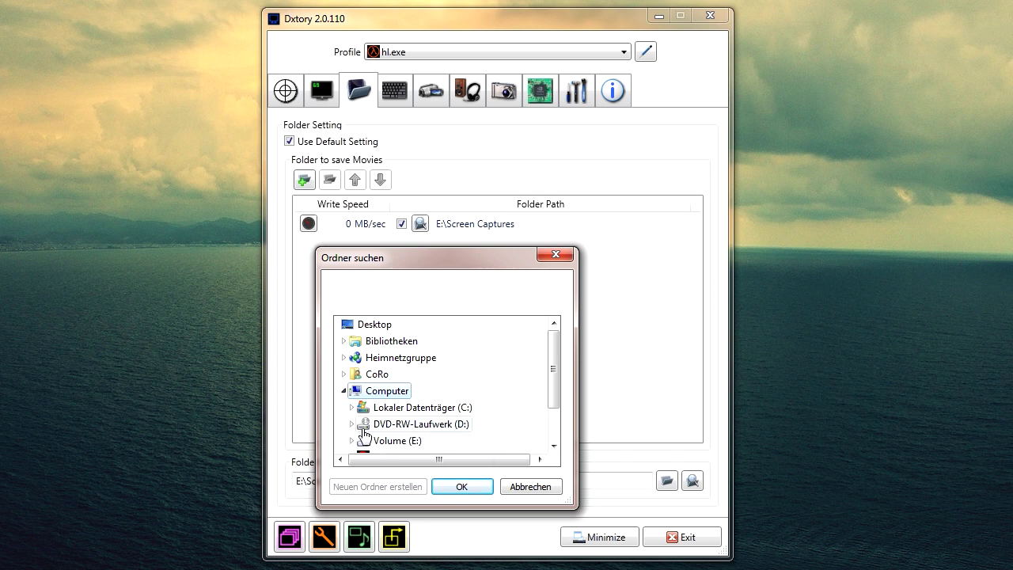
pyautogui.click(352, 440)
pyautogui.scroll(-2, 448, 396)
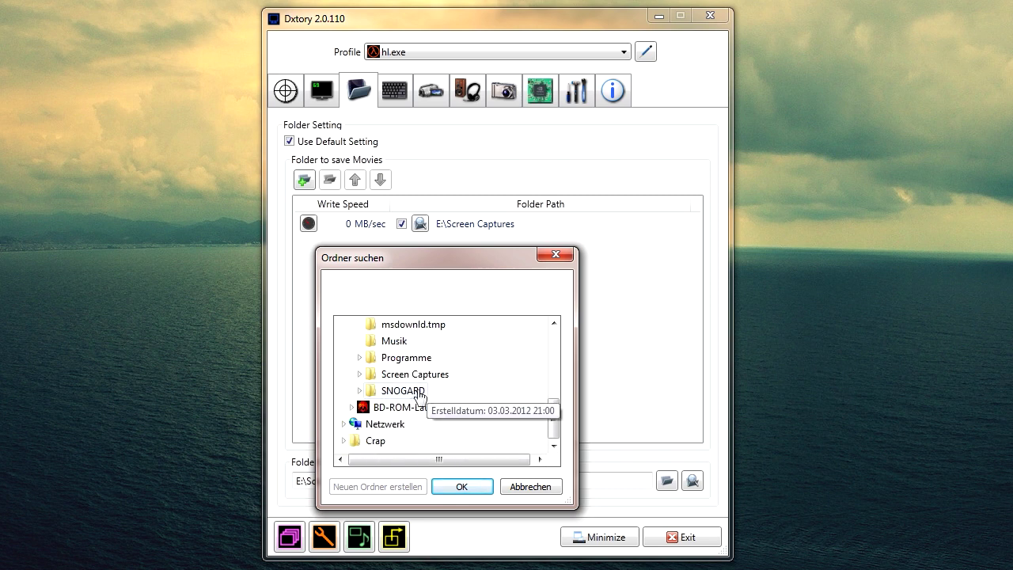
pyautogui.scroll(2, 384, 372)
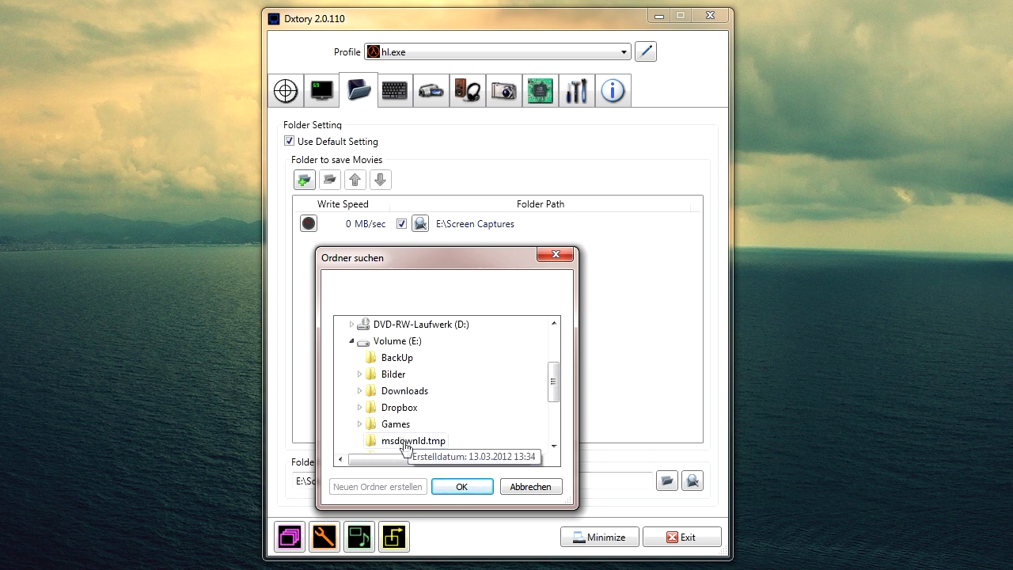
pyautogui.doubleClick(400, 425)
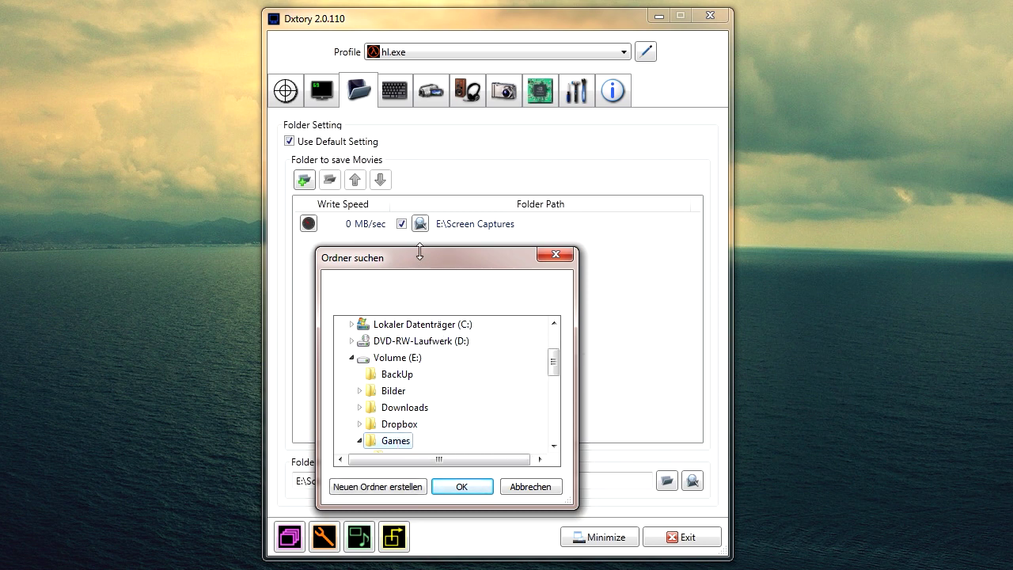
pyautogui.click(519, 486)
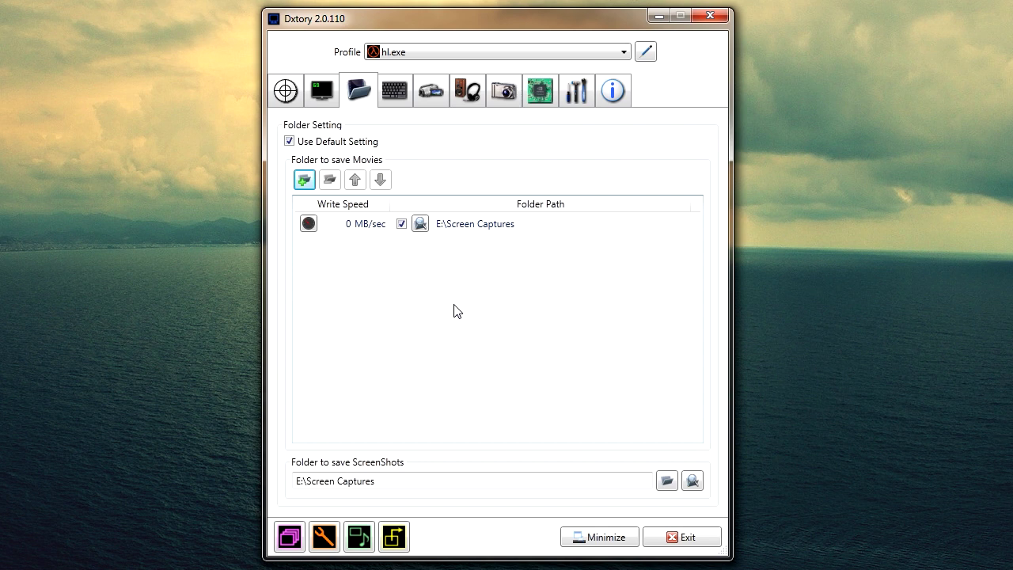
# Review the hotkey assignments and the video codecs available in the movie settings
pyautogui.click(388, 94)
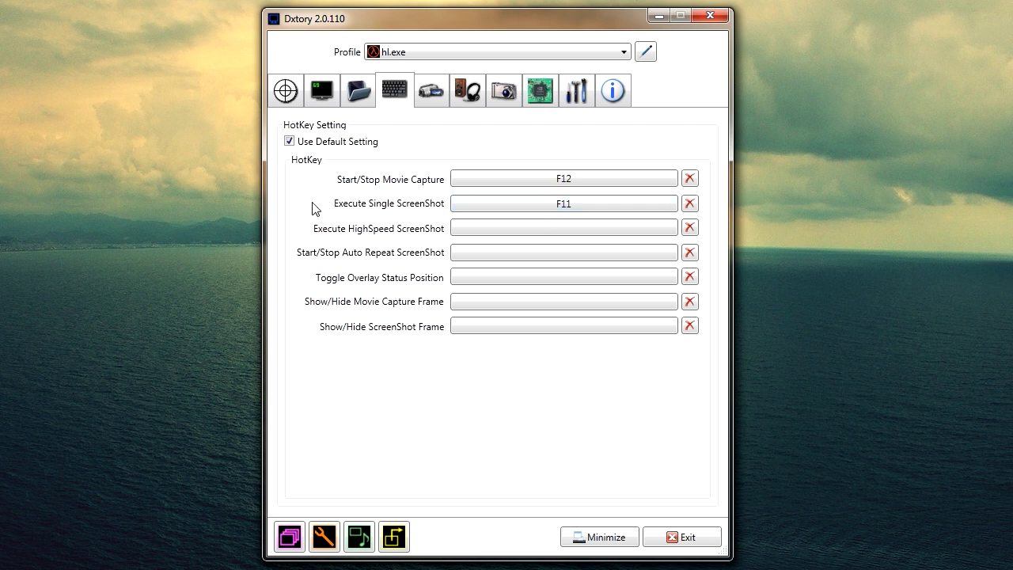
pyautogui.click(427, 108)
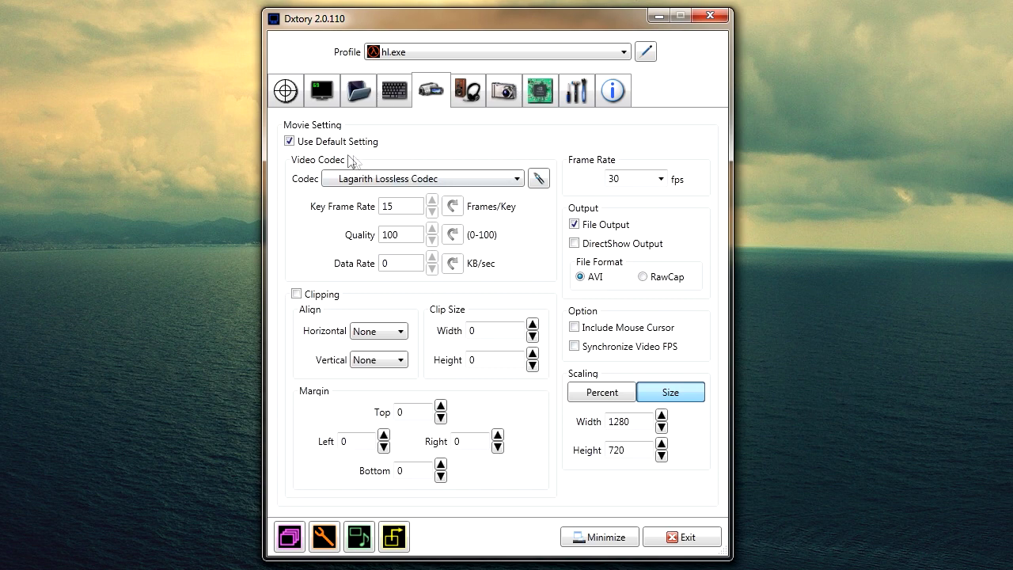
pyautogui.click(515, 181)
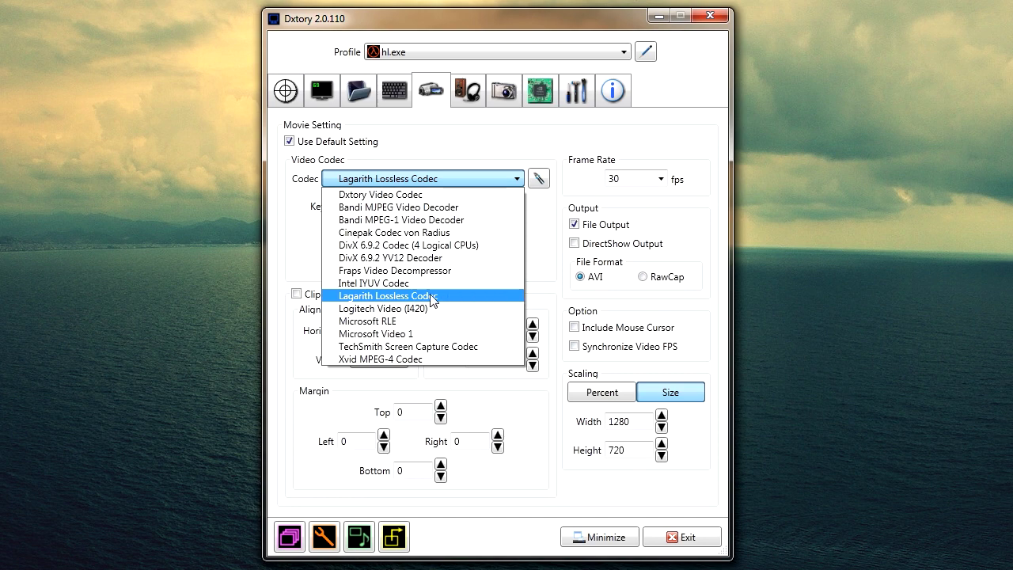
pyautogui.click(546, 234)
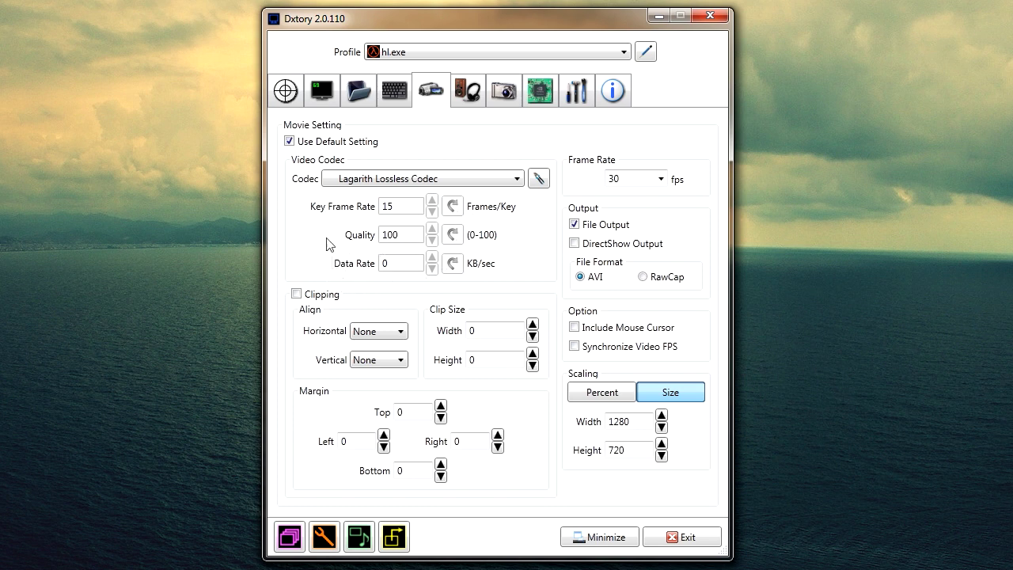
# Check the Lagarith codec's configuration and mode choices, and the frame rates available for movies
pyautogui.click(539, 180)
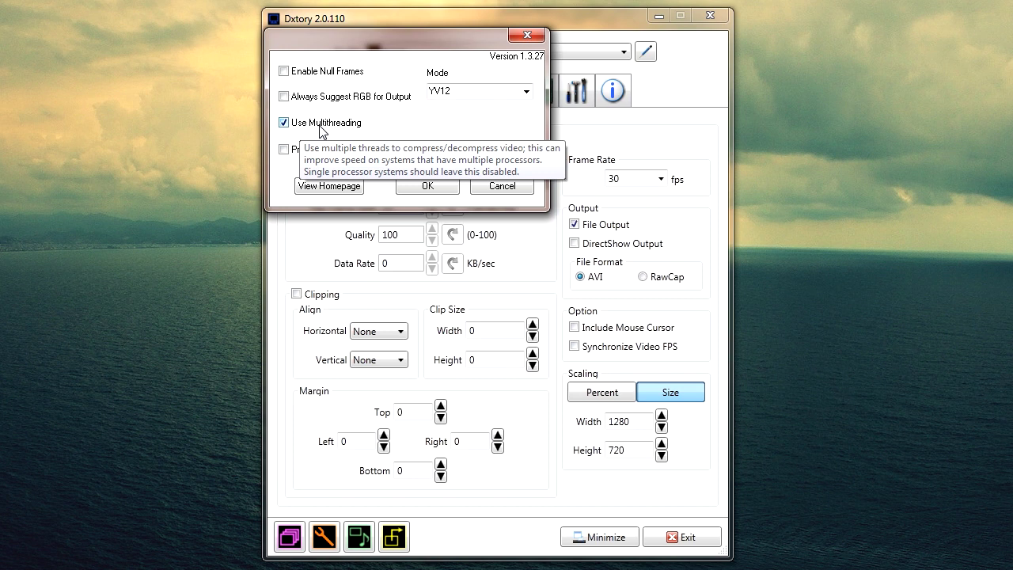
pyautogui.click(525, 92)
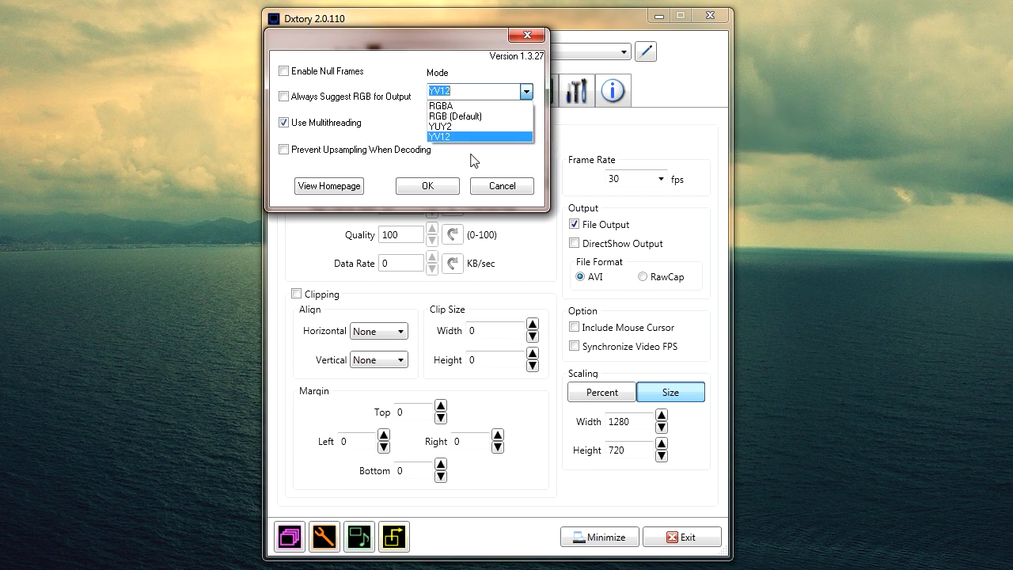
pyautogui.click(472, 160)
pyautogui.click(427, 185)
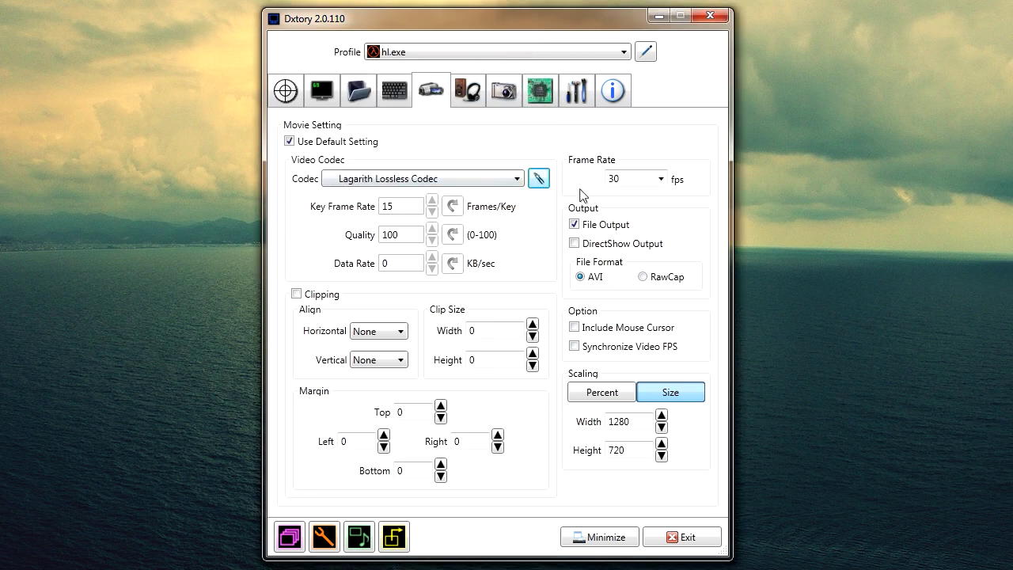
pyautogui.click(661, 180)
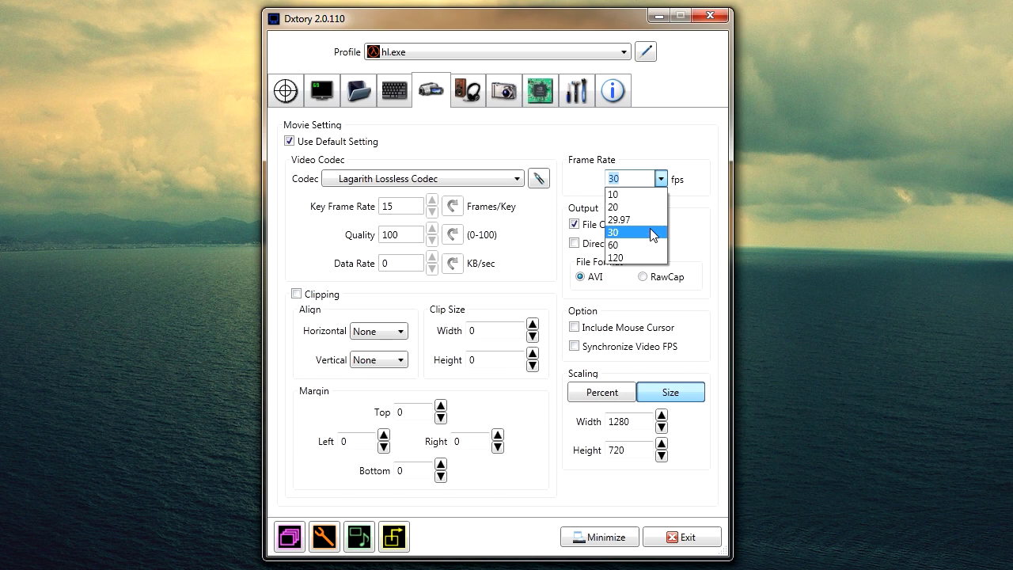
pyautogui.click(703, 190)
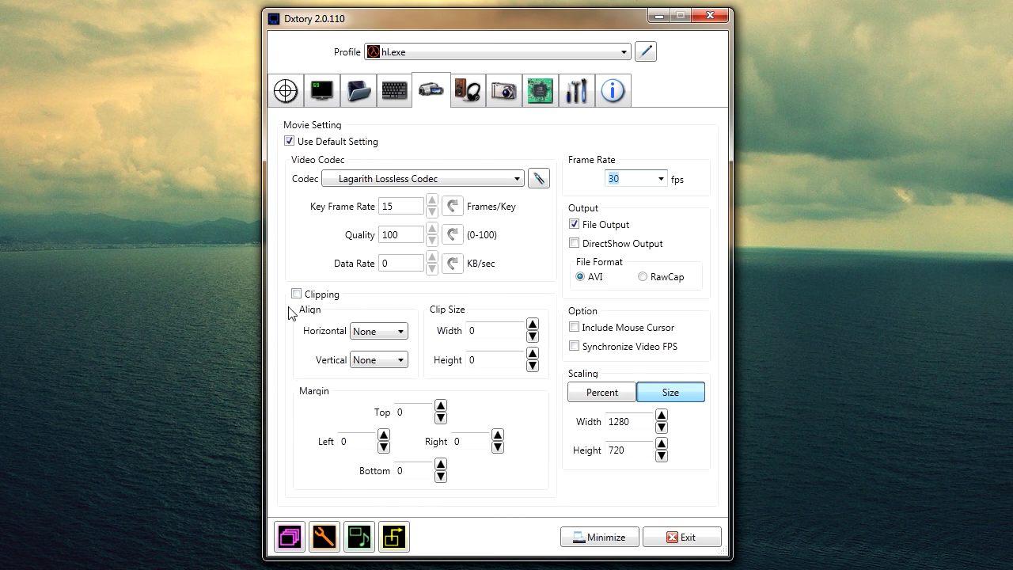
# Compare the percent and size scaling options for movies, ending on Size
pyautogui.click(595, 396)
pyautogui.click(590, 396)
pyautogui.click(587, 396)
pyautogui.click(586, 396)
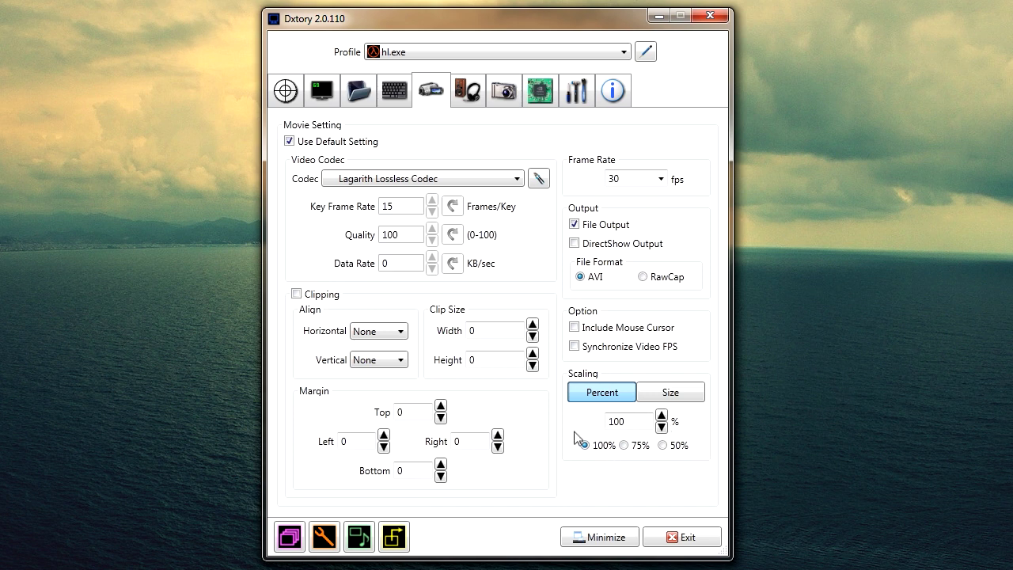
pyautogui.click(660, 393)
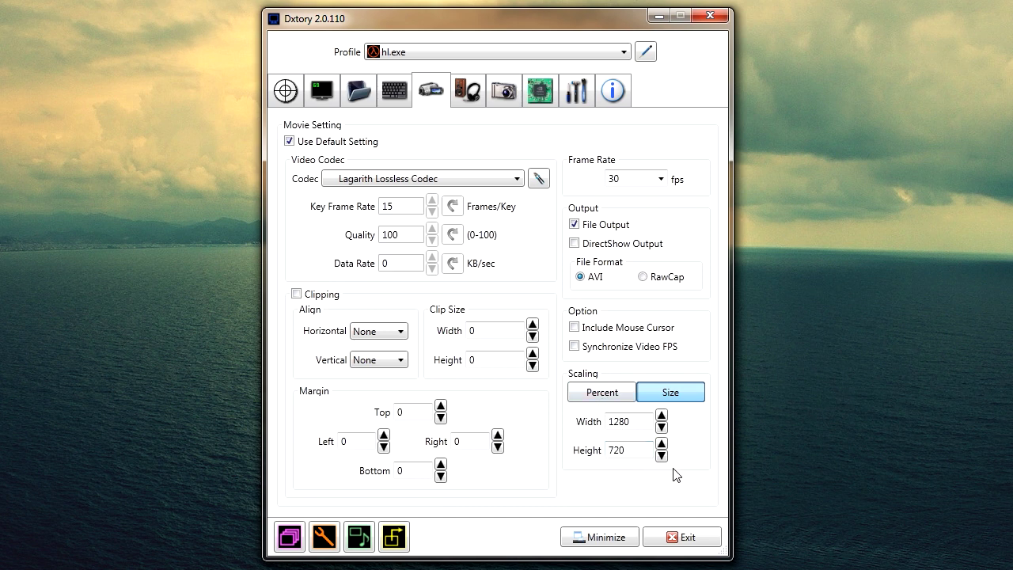
pyautogui.click(590, 393)
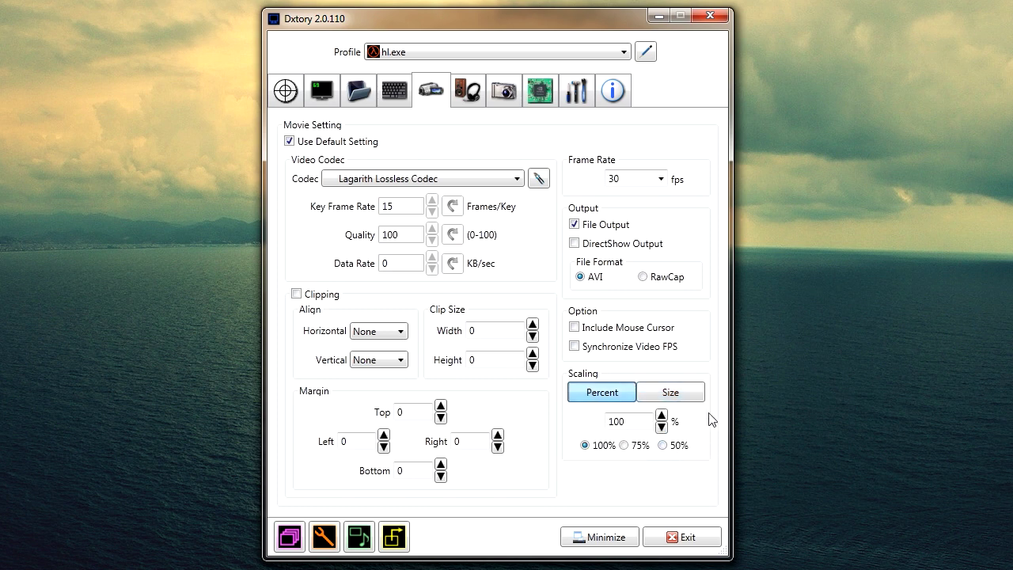
pyautogui.click(691, 393)
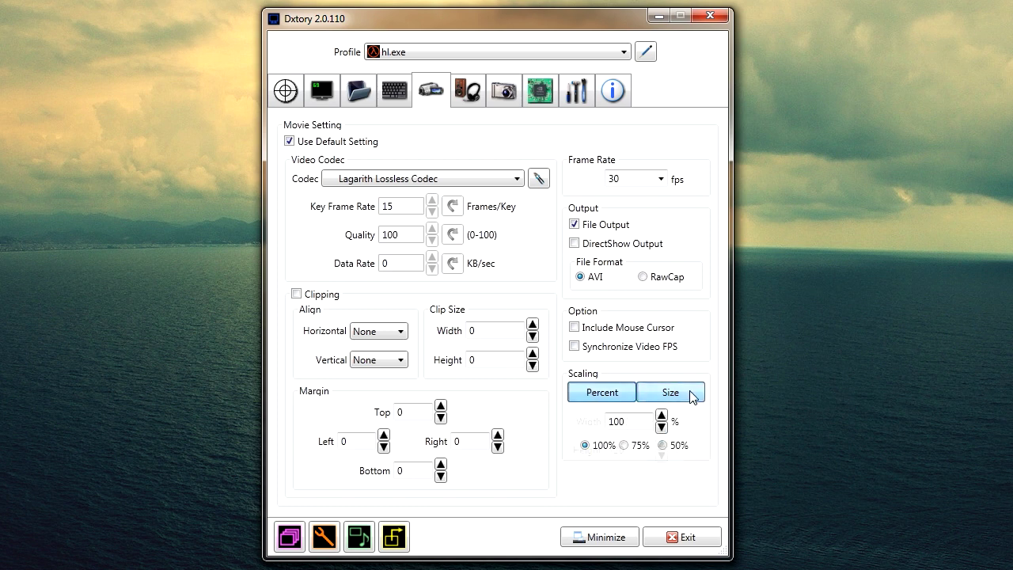
# Examine the two audio tracks and the recording devices available for the first track
pyautogui.click(468, 90)
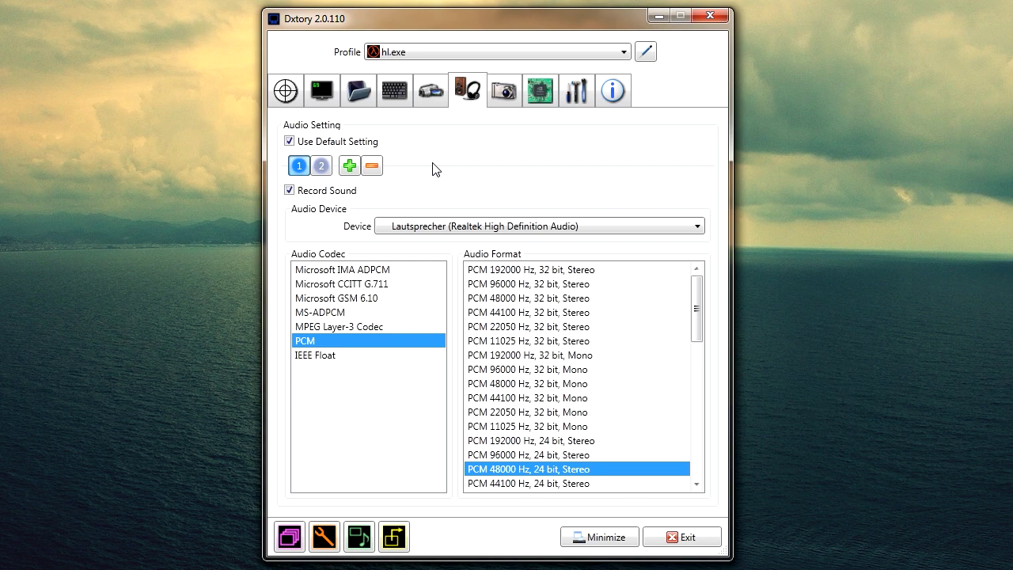
pyautogui.click(316, 170)
pyautogui.click(304, 166)
pyautogui.click(316, 169)
pyautogui.click(305, 165)
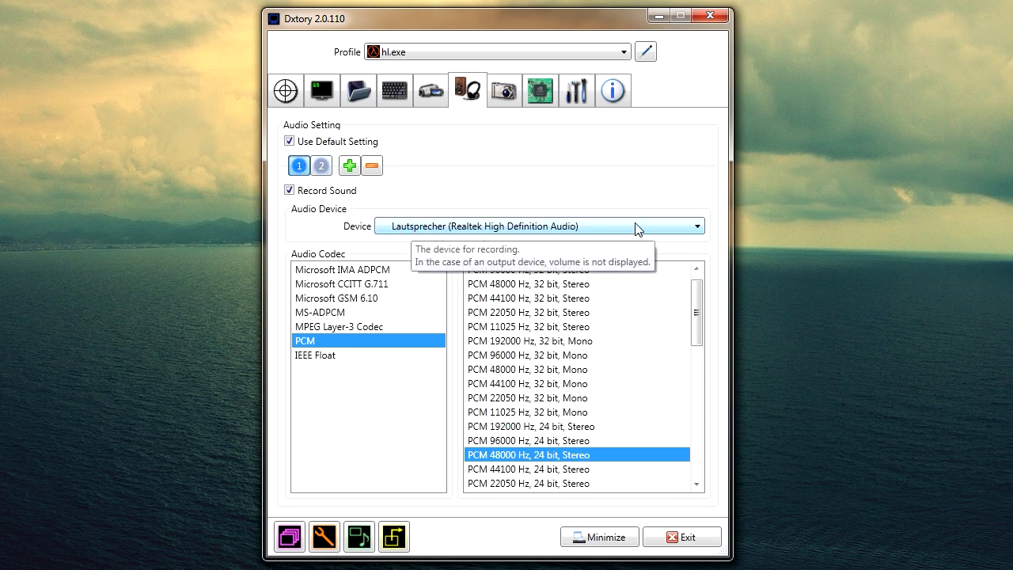
pyautogui.click(580, 227)
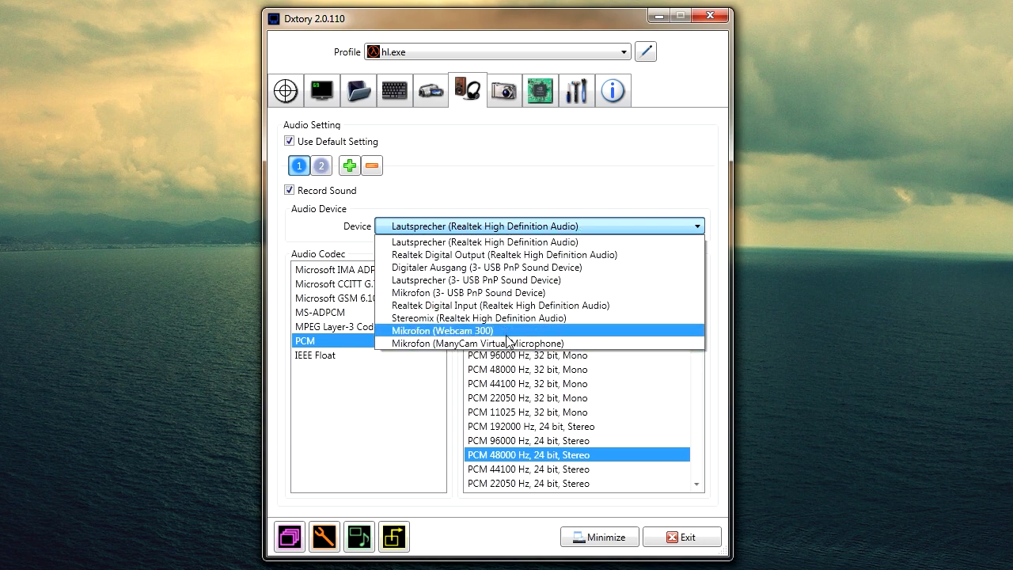
pyautogui.click(462, 182)
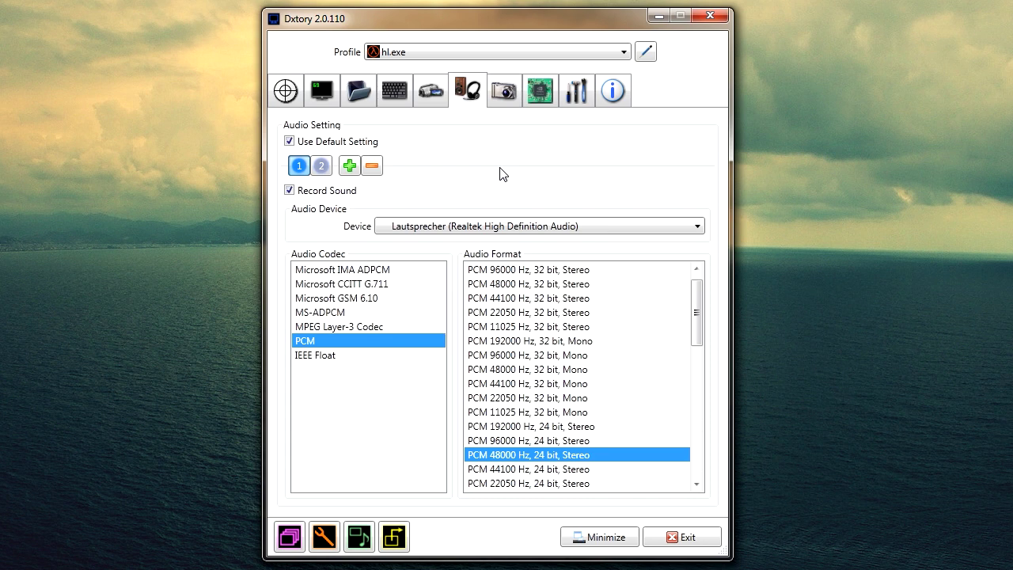
# Compare the second audio track's device, codec and format with those of the first track
pyautogui.click(321, 166)
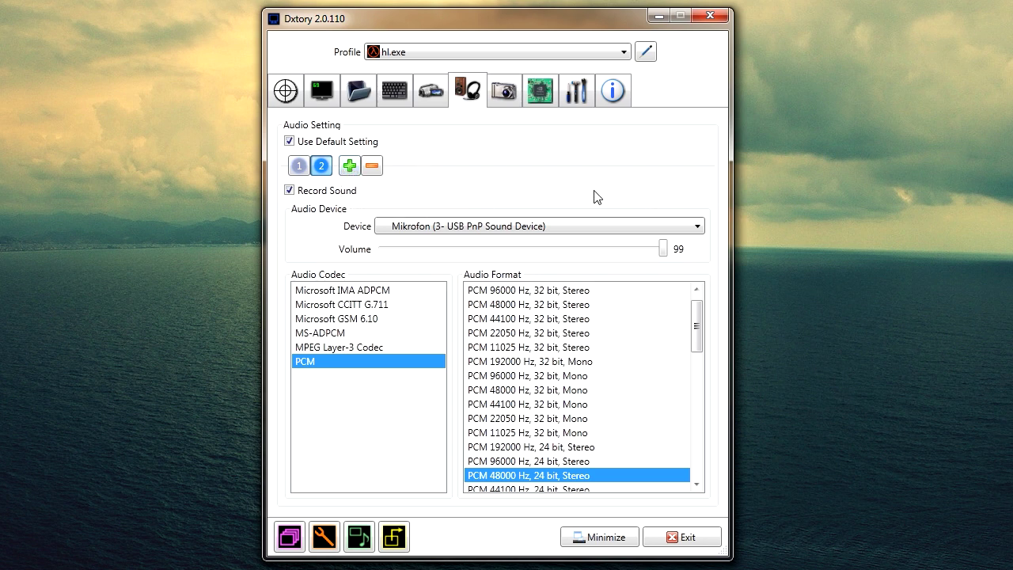
pyautogui.click(290, 191)
pyautogui.click(301, 167)
pyautogui.click(323, 166)
pyautogui.click(302, 166)
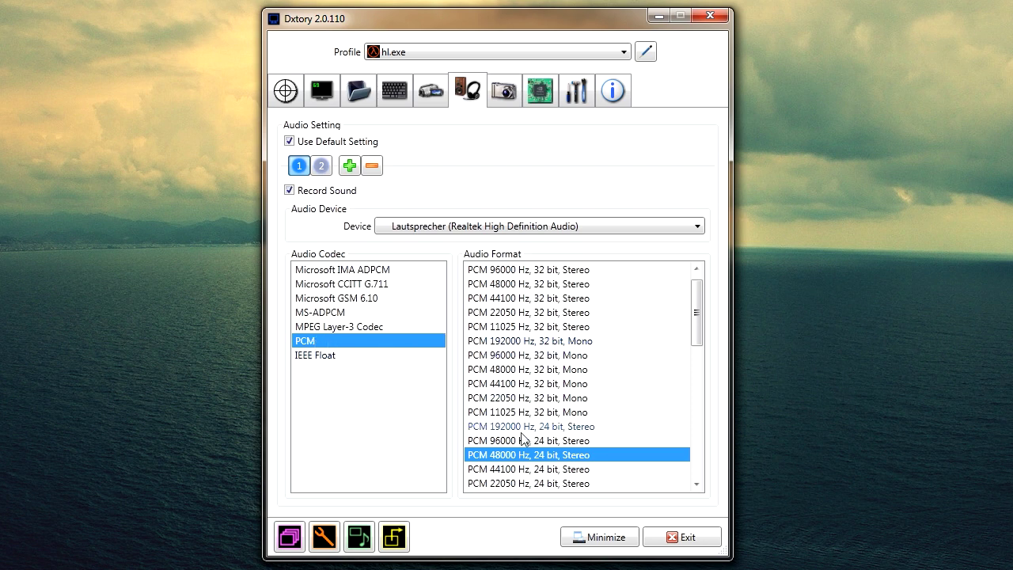
# Review the screenshot settings and the image file formats available for screenshots
pyautogui.click(497, 92)
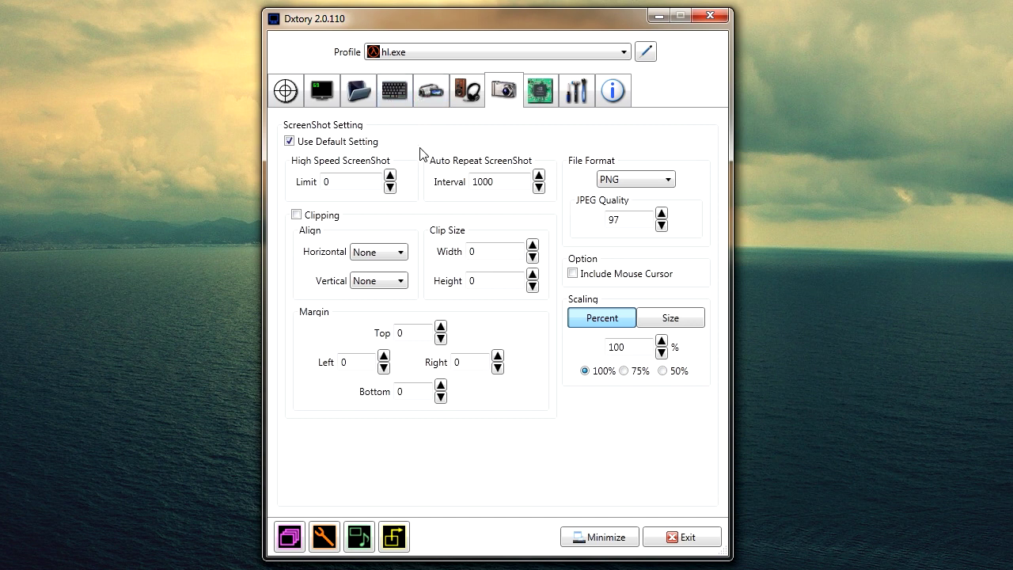
pyautogui.click(670, 181)
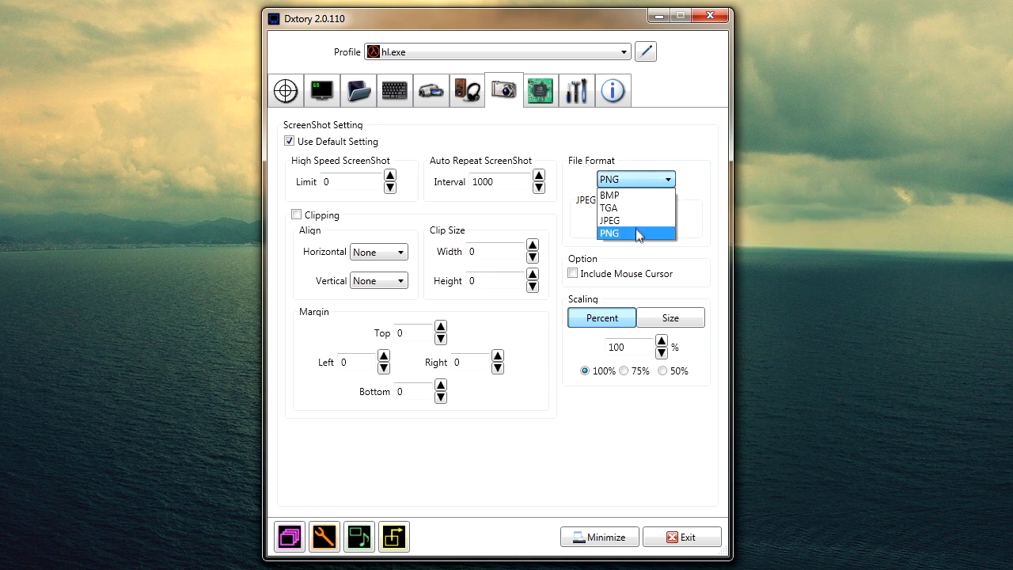
pyautogui.click(654, 147)
# Examine the advanced options, including the multi-GPU fix and the choices for processing threads
pyautogui.click(544, 92)
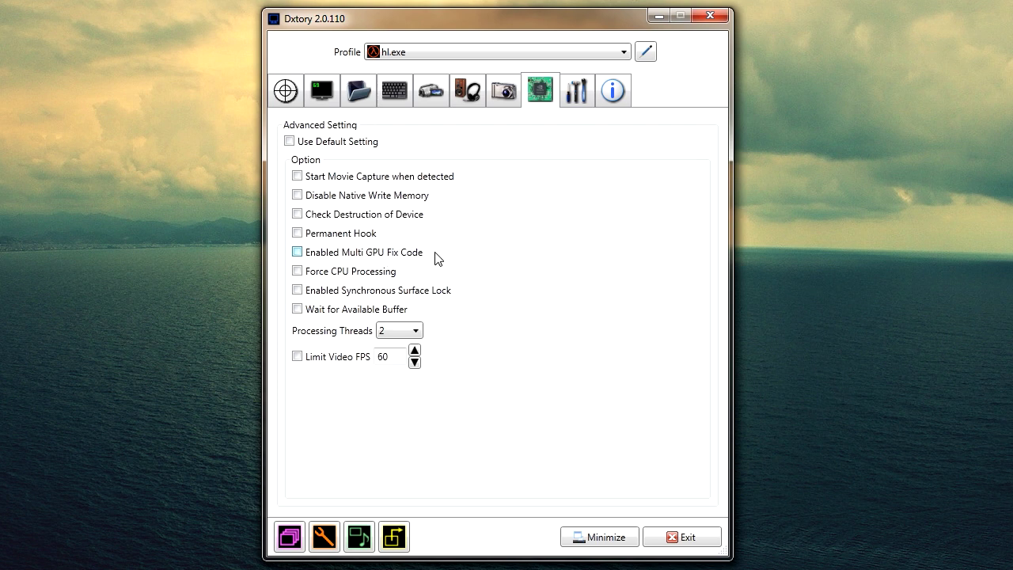
pyautogui.moveTo(421, 254)
pyautogui.moveTo(419, 334)
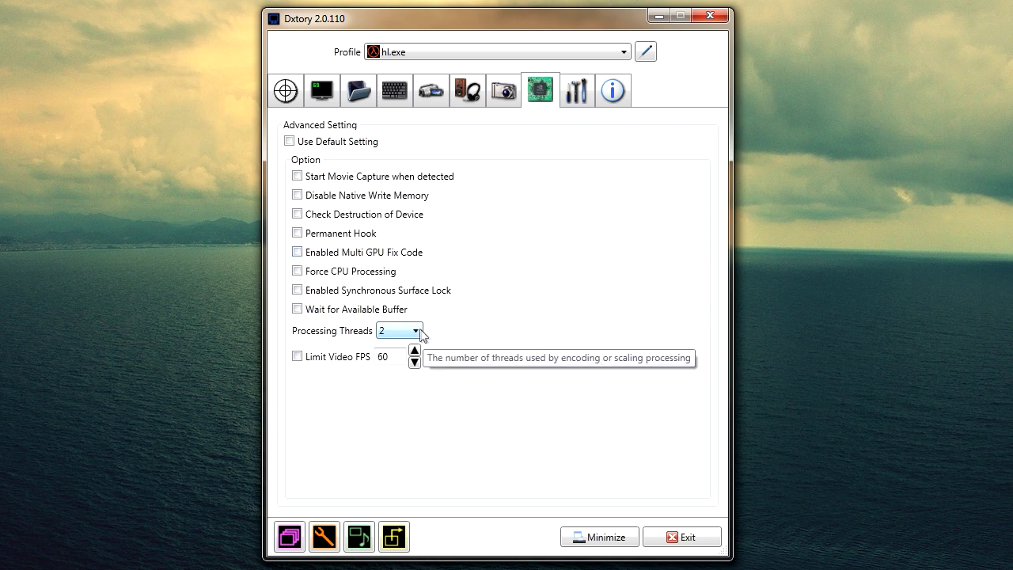
pyautogui.click(420, 332)
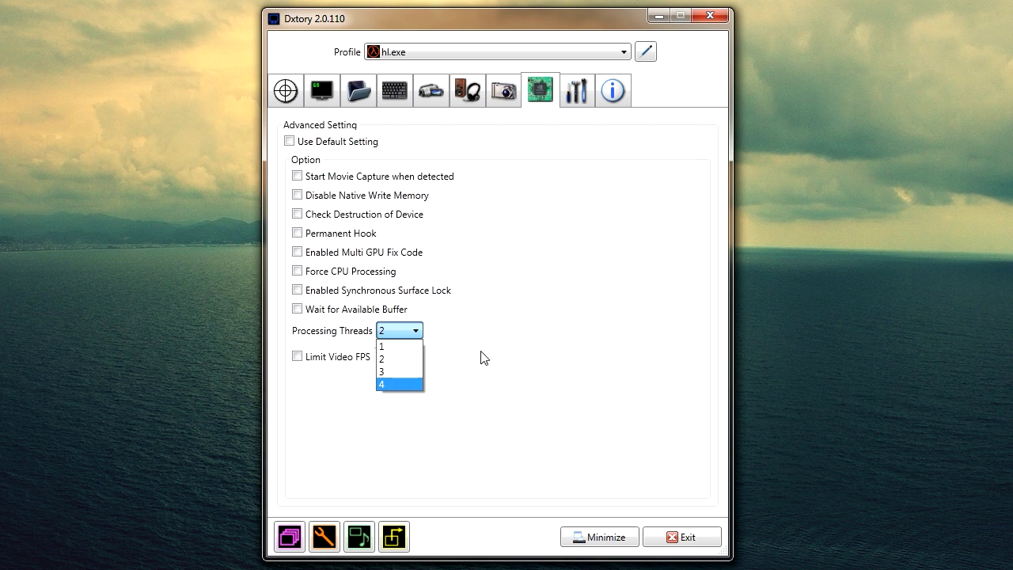
pyautogui.click(443, 330)
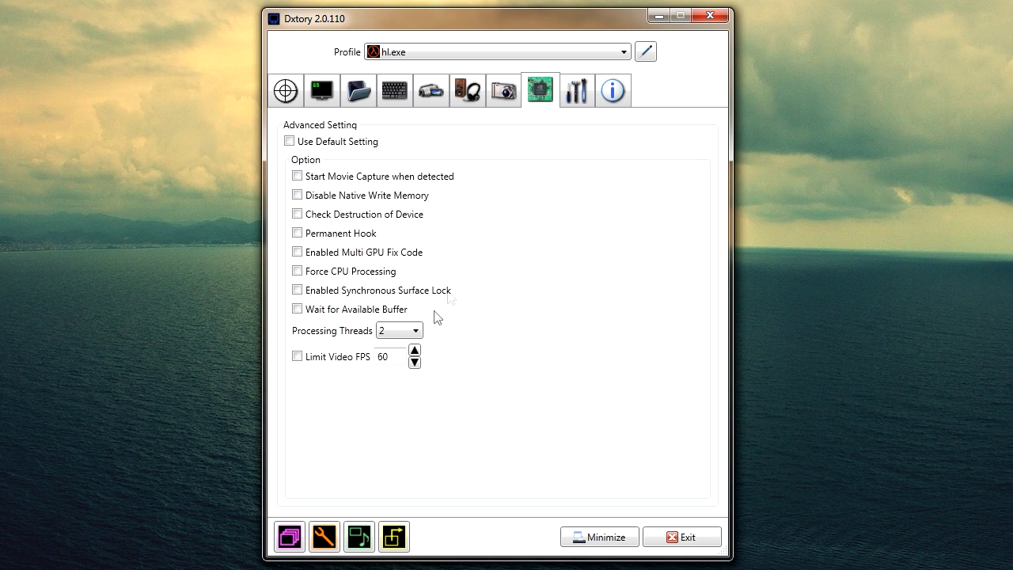
# Review the global settings and return to the movie settings
pyautogui.click(570, 91)
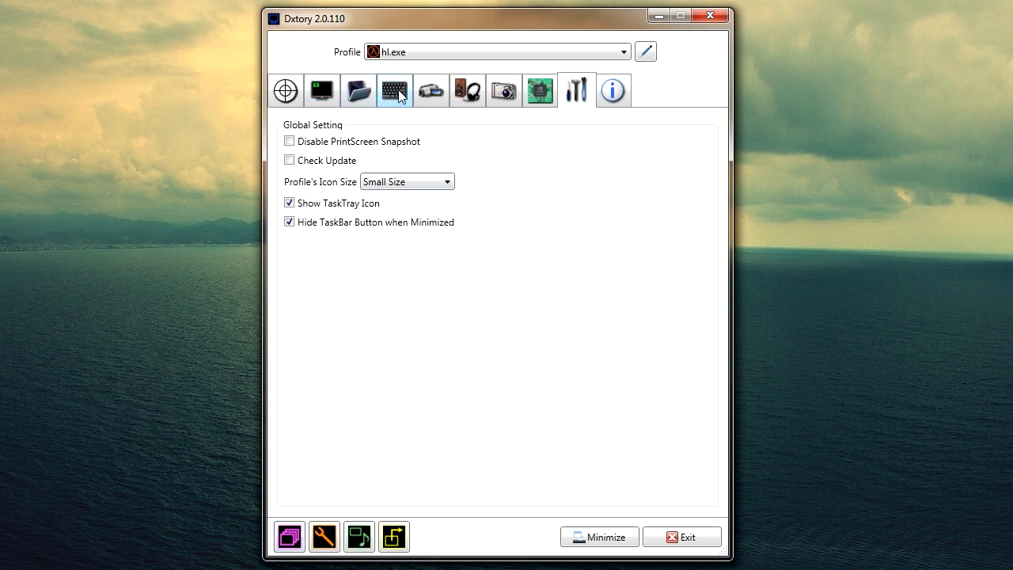
pyautogui.click(433, 92)
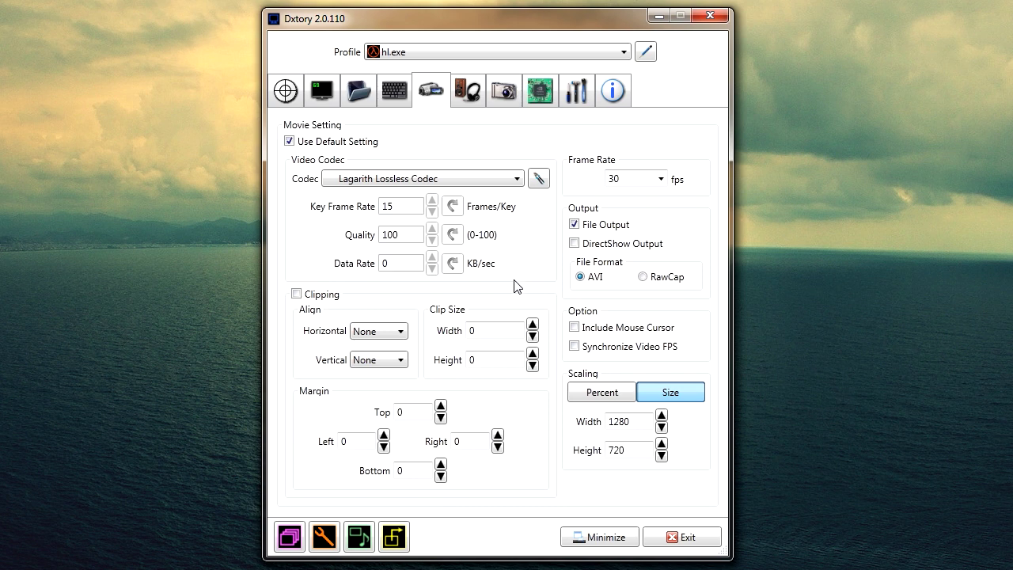